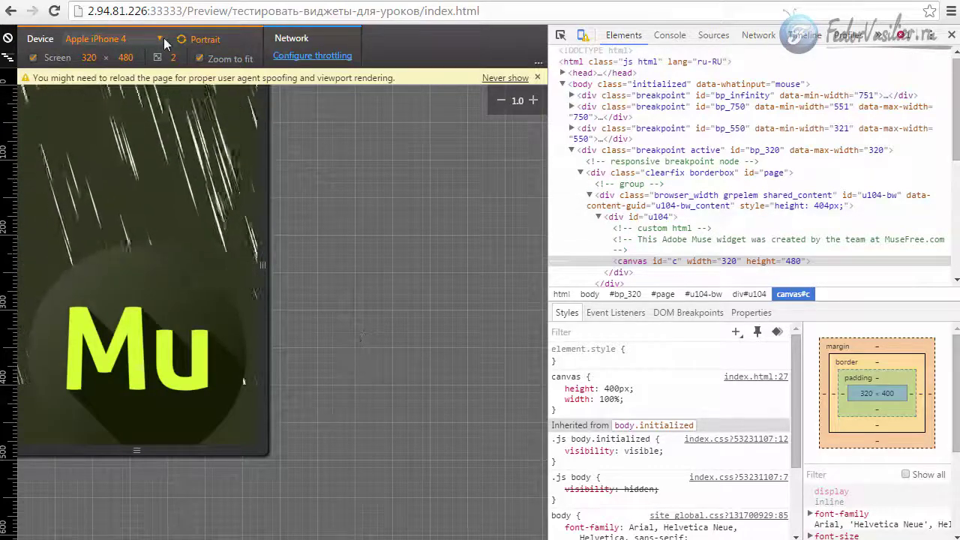
# Step: Preview the rain page emulated as Apple iPhone 4 in portrait and landscape, close the developer tools and return to Adobe Muse
pyautogui.click(113, 39)
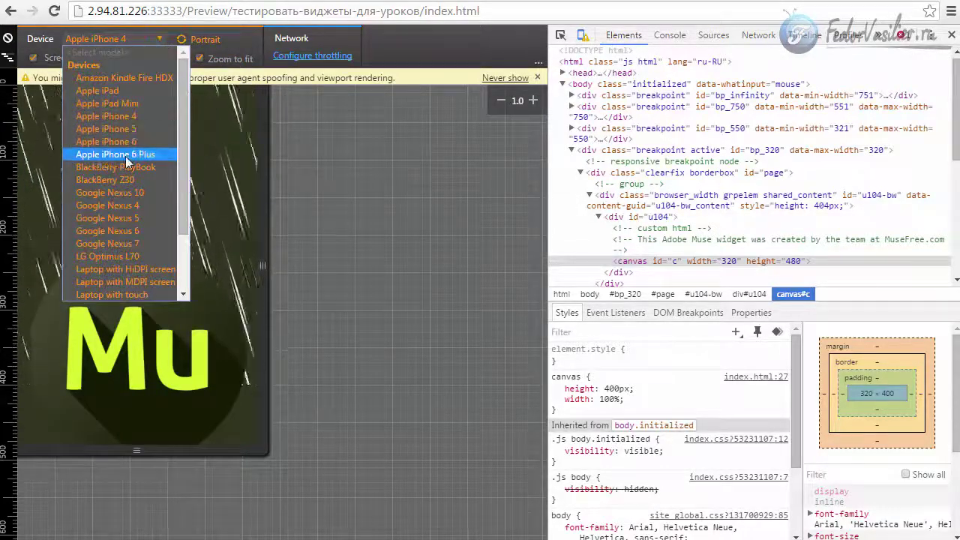
pyautogui.click(99, 117)
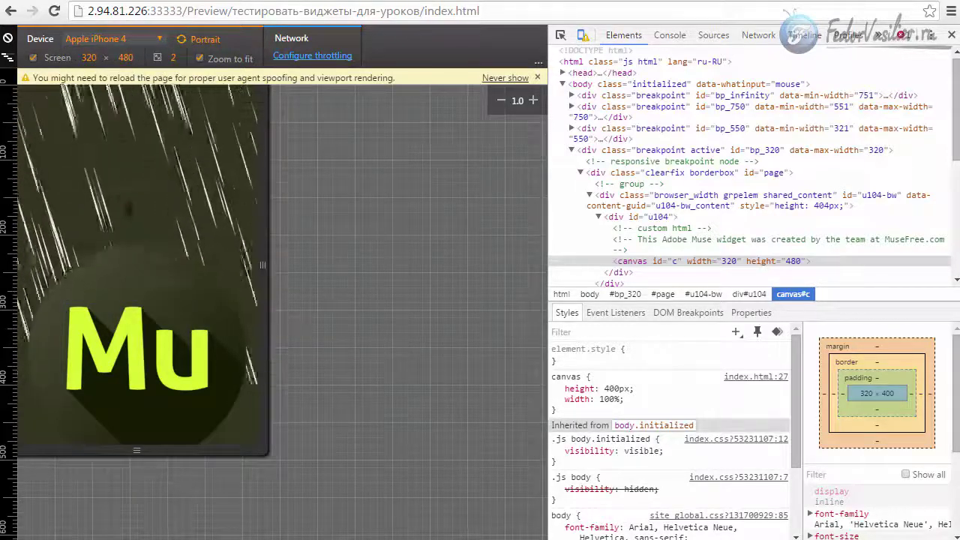
pyautogui.scroll(-1, 176, 229)
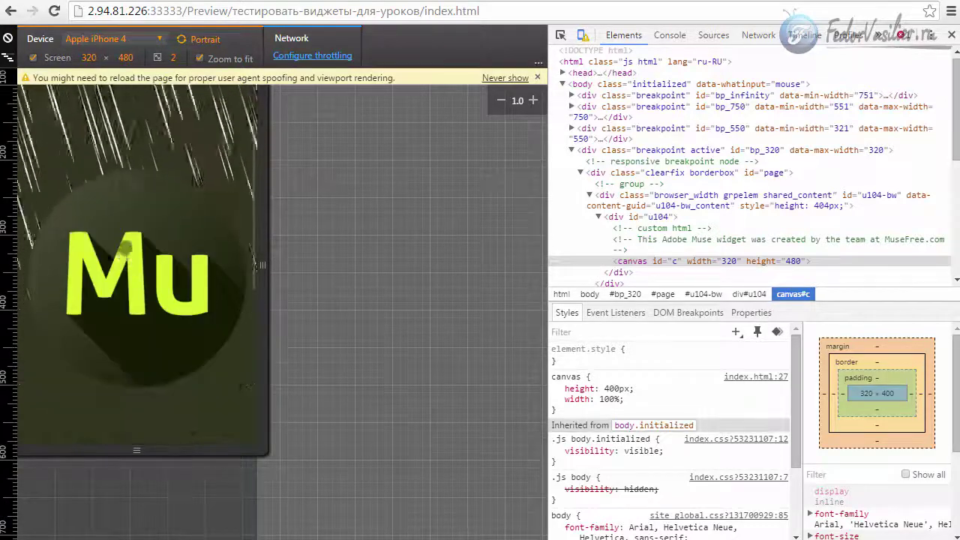
pyautogui.scroll(1, 131, 152)
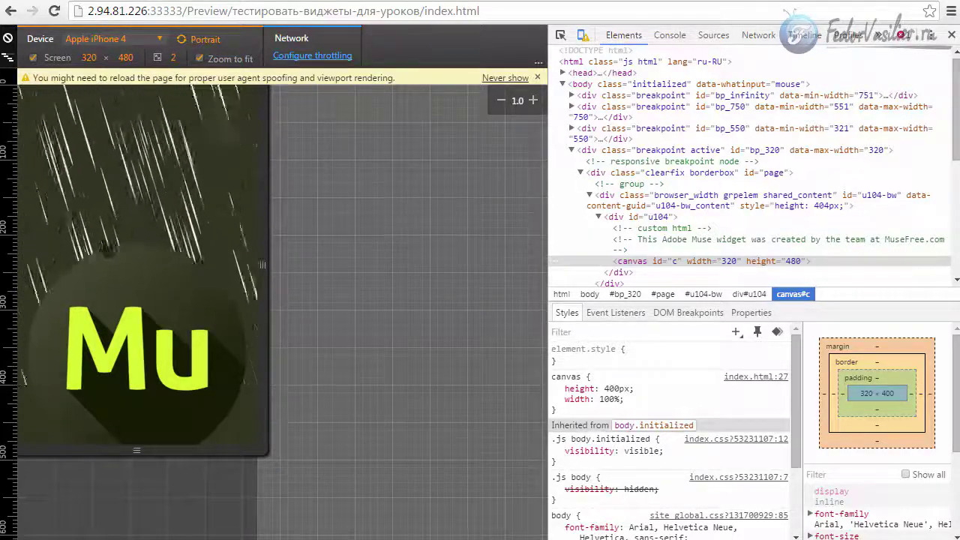
pyautogui.click(193, 39)
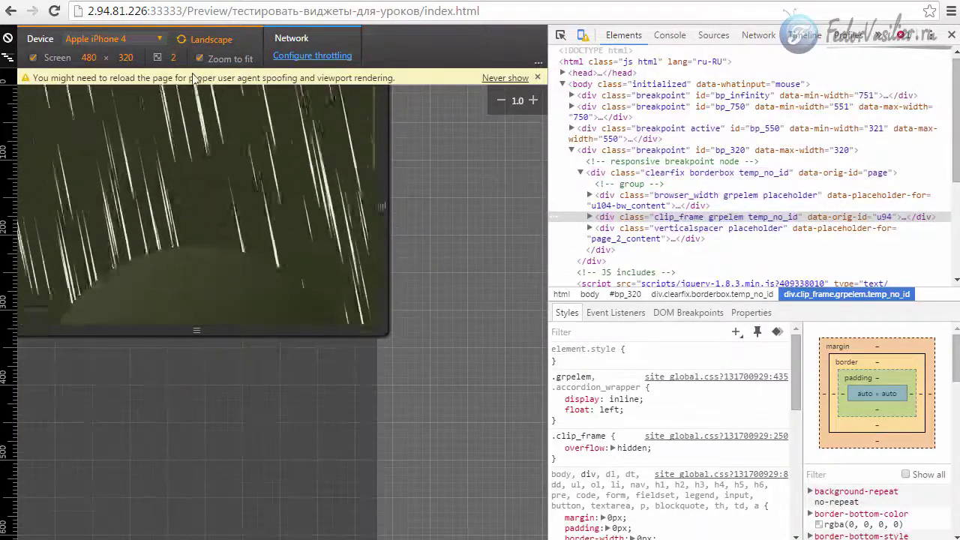
pyautogui.click(181, 39)
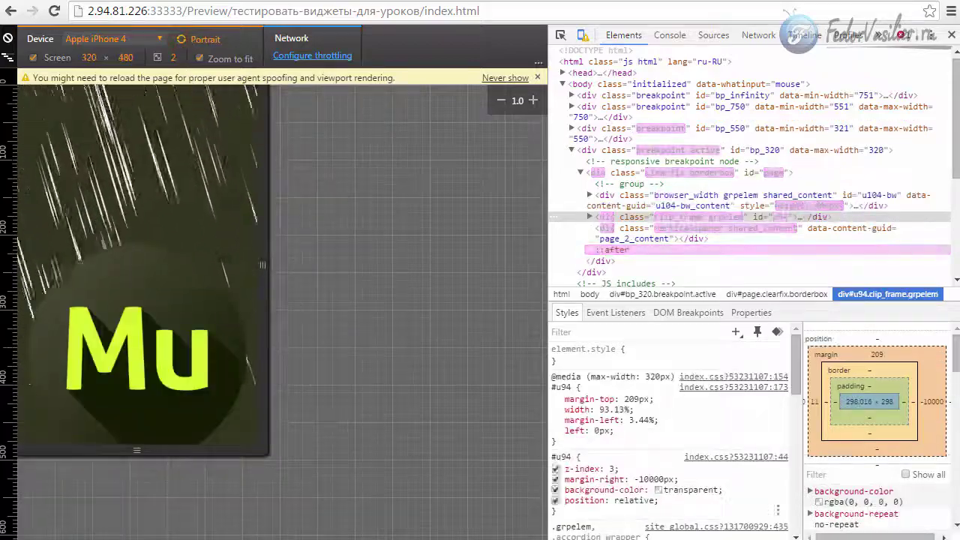
pyautogui.press('F12')
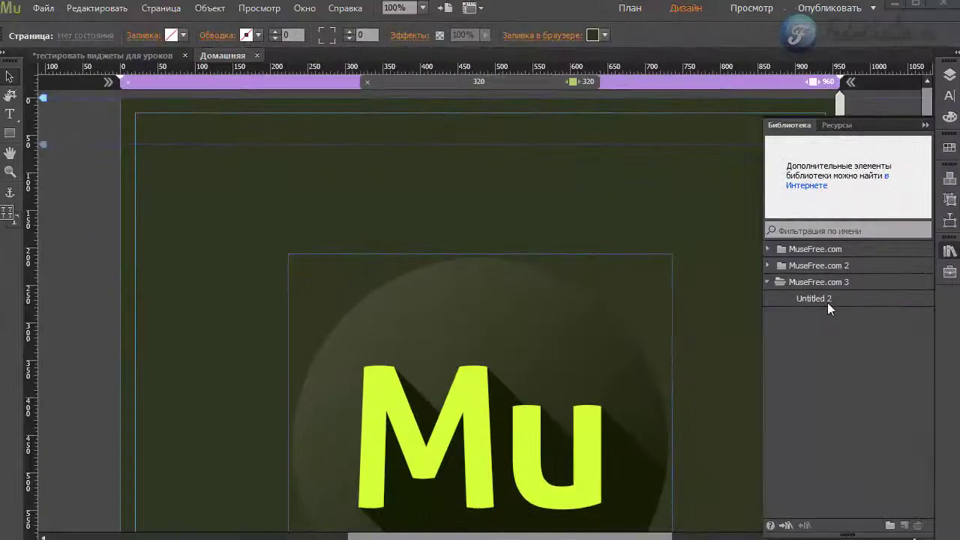
# Step: Place the Untitled 2 rain widget from the MuseFree.com 3 library folder near the top of the page and open its parameters
pyautogui.moveTo(827, 300); pyautogui.dragTo(265, 193)
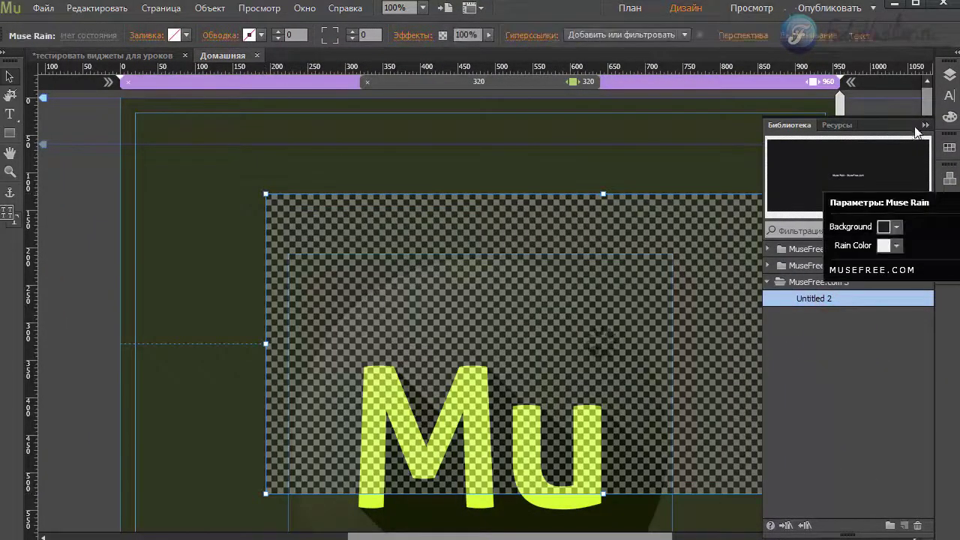
pyautogui.click(664, 242)
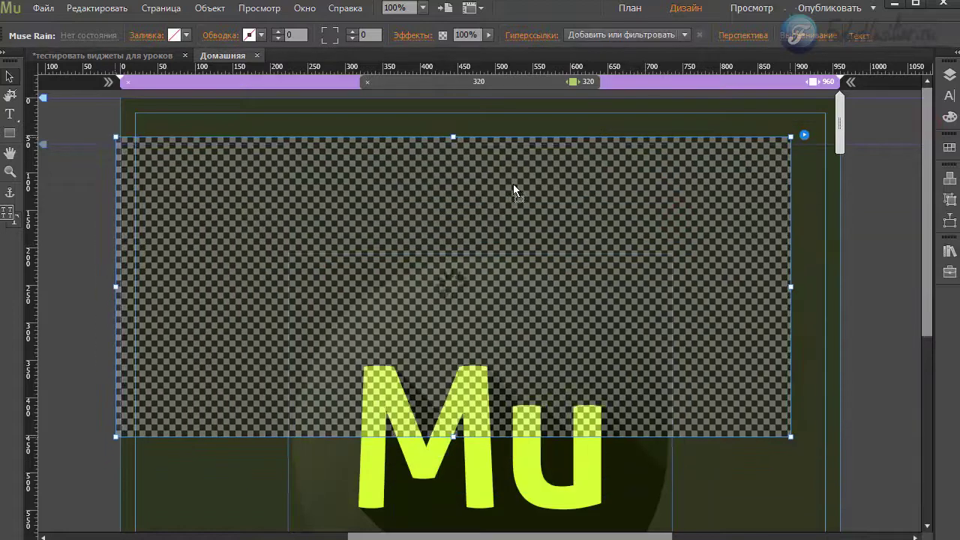
pyautogui.click(756, 118)
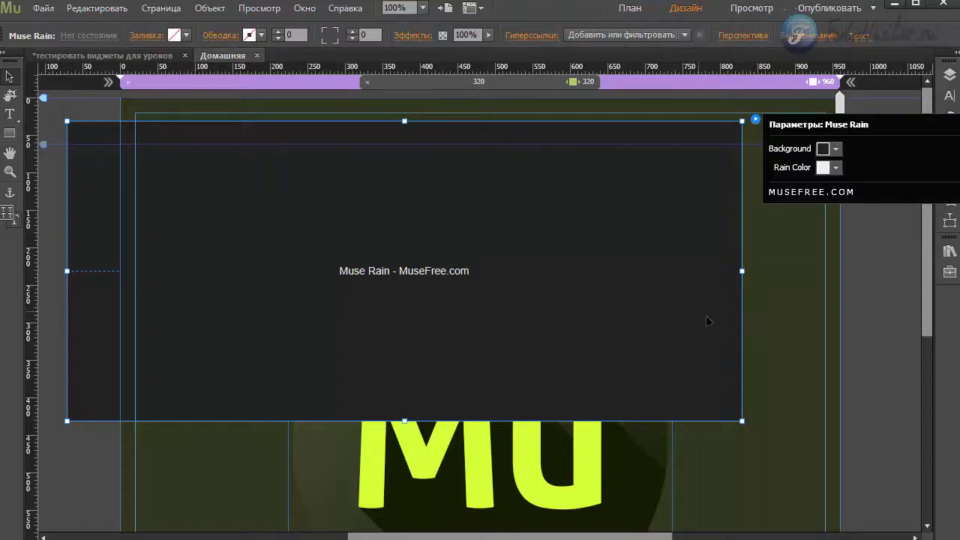
# Step: Copy the hex code 31341C from the page's browser fill colour
pyautogui.click(766, 321)
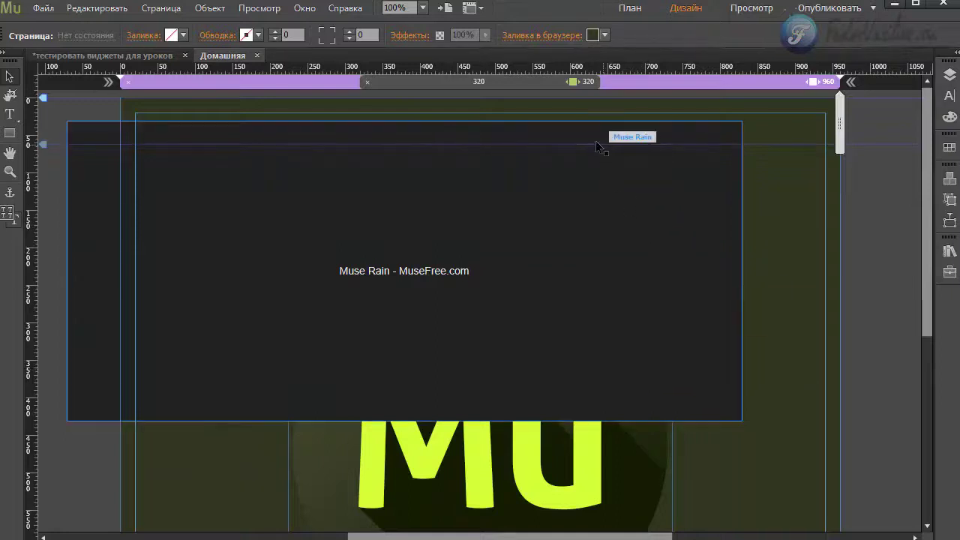
pyautogui.click(594, 34)
pyautogui.click(748, 113)
pyautogui.hotkey('ctrl', 'c')
pyautogui.rightClick(732, 112)
pyautogui.click(758, 160)
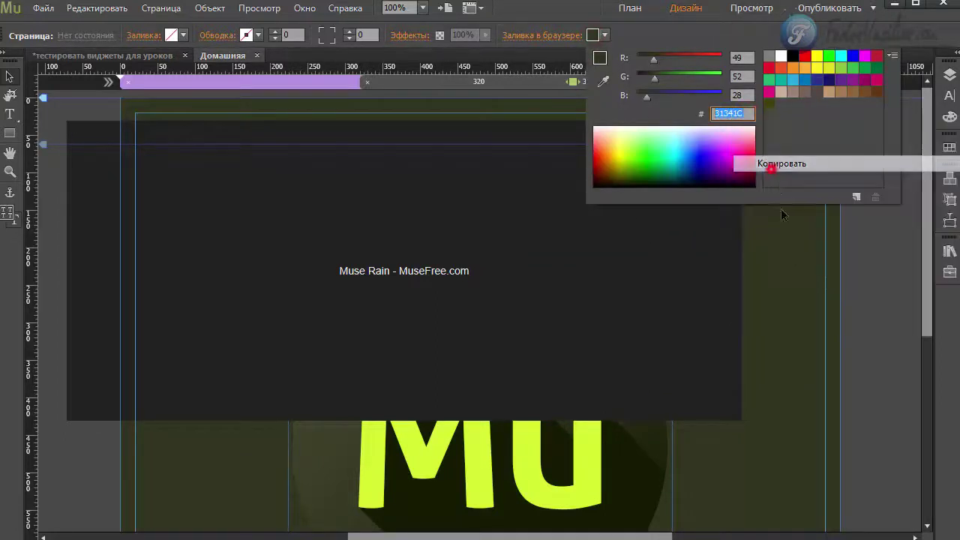
# Step: Set the Muse Rain widget's Background to the copied colour 31341C and check its Rain Color palette
pyautogui.click(692, 238)
pyautogui.click(756, 119)
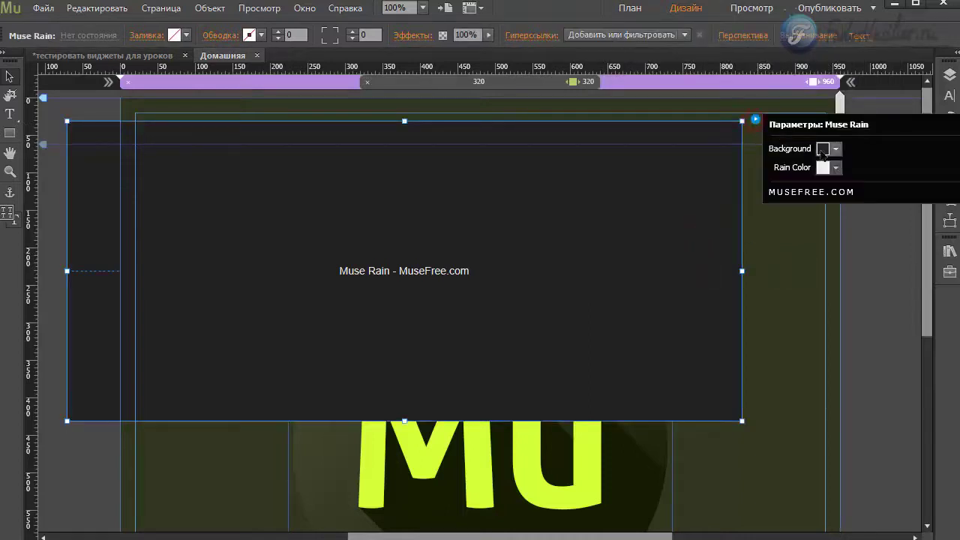
pyautogui.click(822, 149)
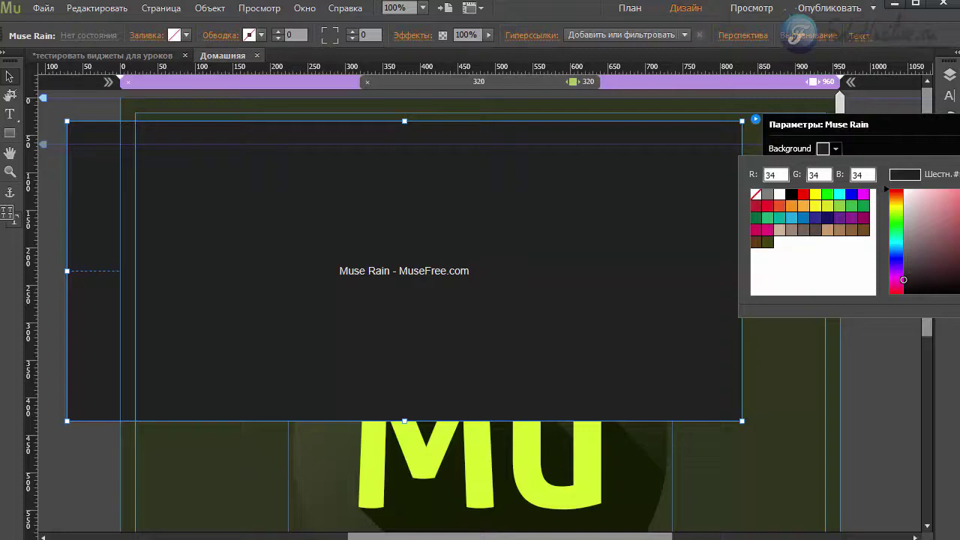
pyautogui.rightClick(953, 177)
pyautogui.click(948, 220)
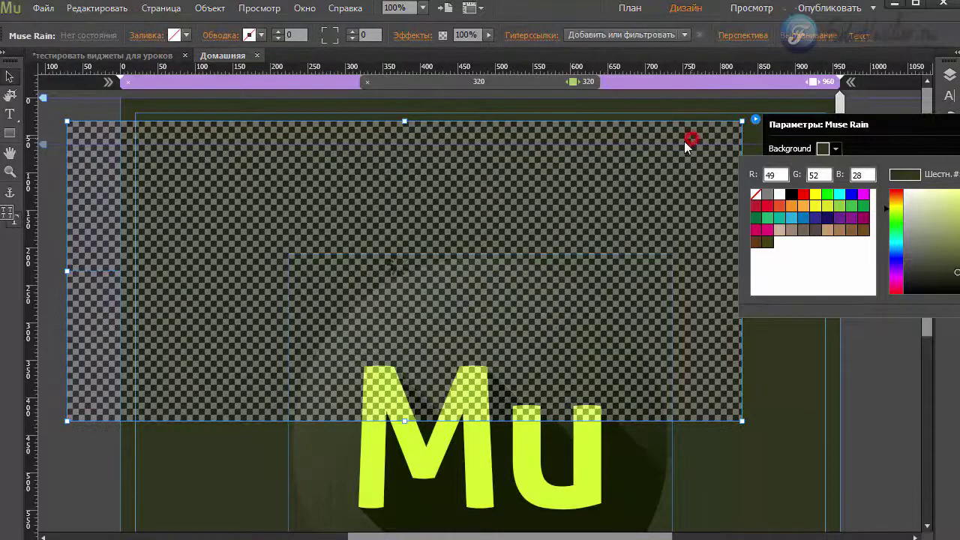
pyautogui.click(686, 141)
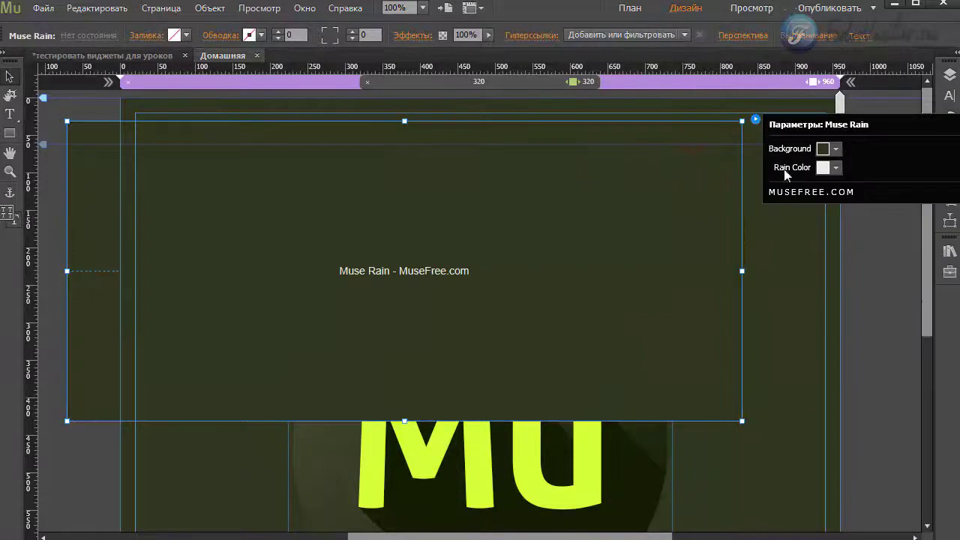
pyautogui.click(824, 168)
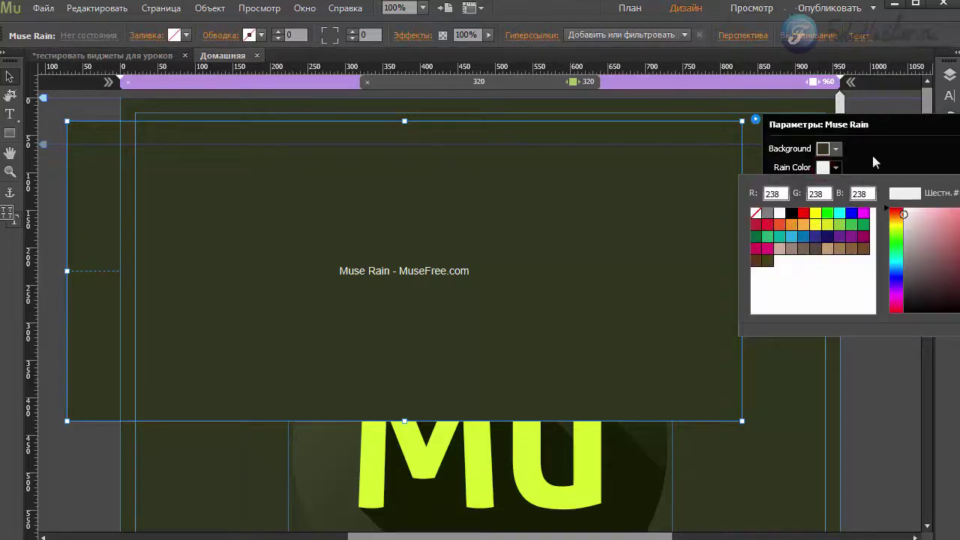
pyautogui.click(873, 163)
# Step: Move the Muse Rain widget to the page's upper-left corner and stretch it to the full page width
pyautogui.click(638, 244)
pyautogui.moveTo(449, 200); pyautogui.dragTo(505, 180)
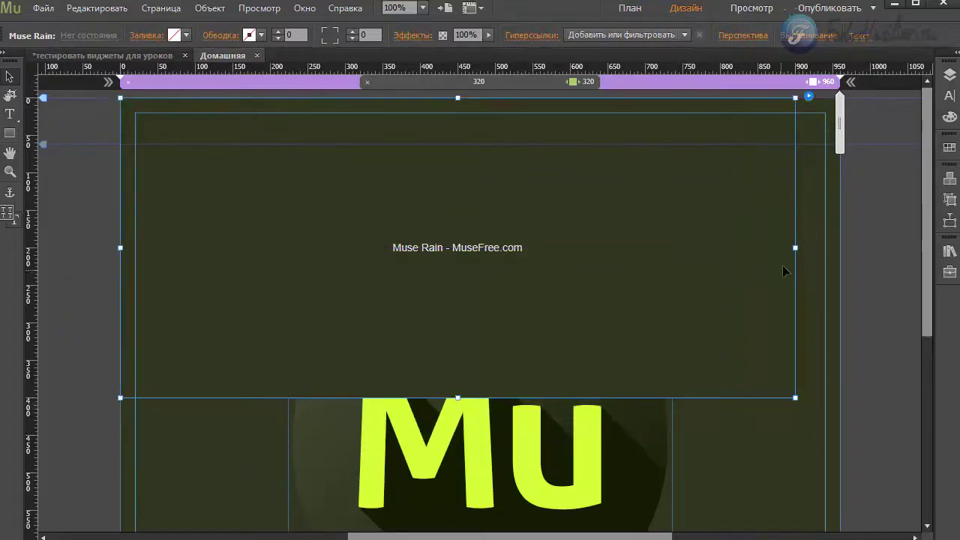
pyautogui.moveTo(795, 250); pyautogui.dragTo(840, 249)
# Step: Bring the Mu logo image to the front, above the rain widget
pyautogui.click(605, 431)
pyautogui.rightClick(489, 415)
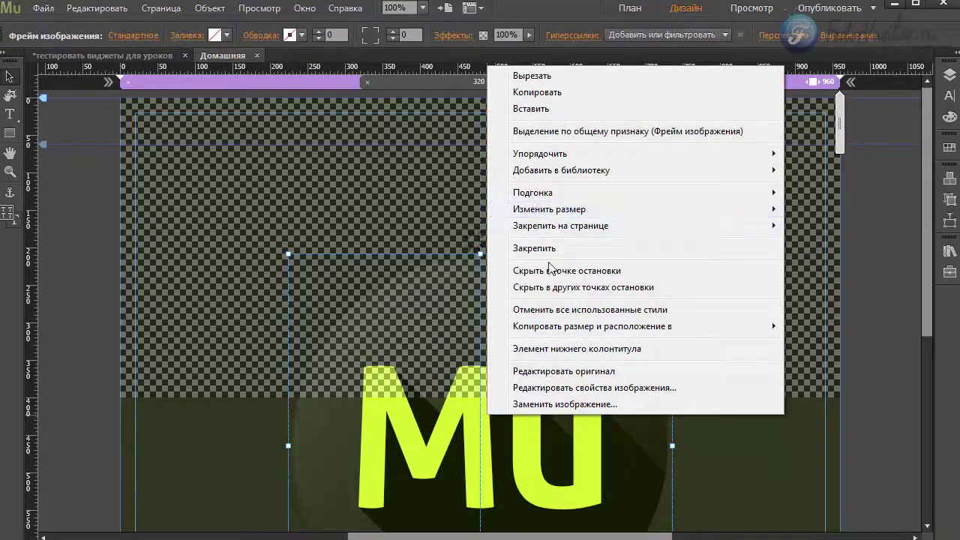
pyautogui.moveTo(555, 157)
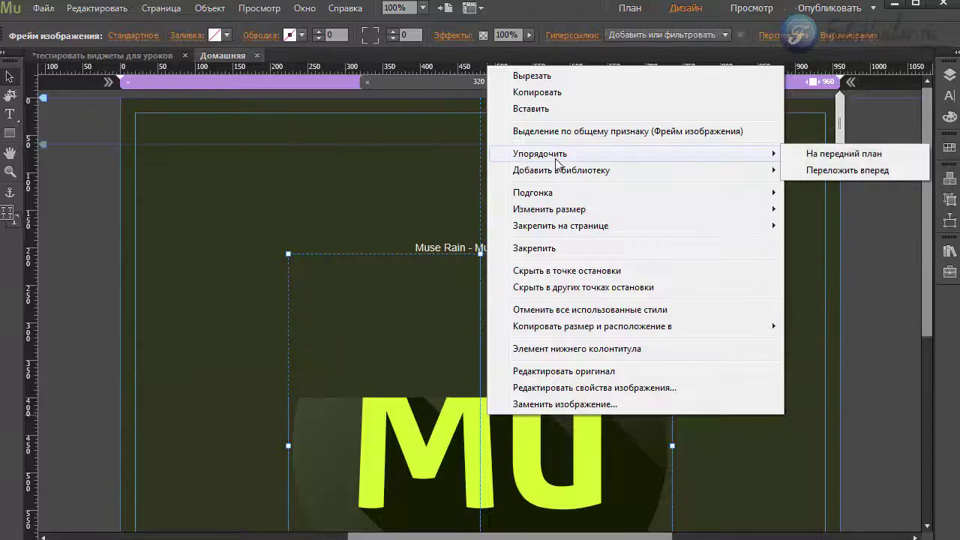
pyautogui.click(841, 154)
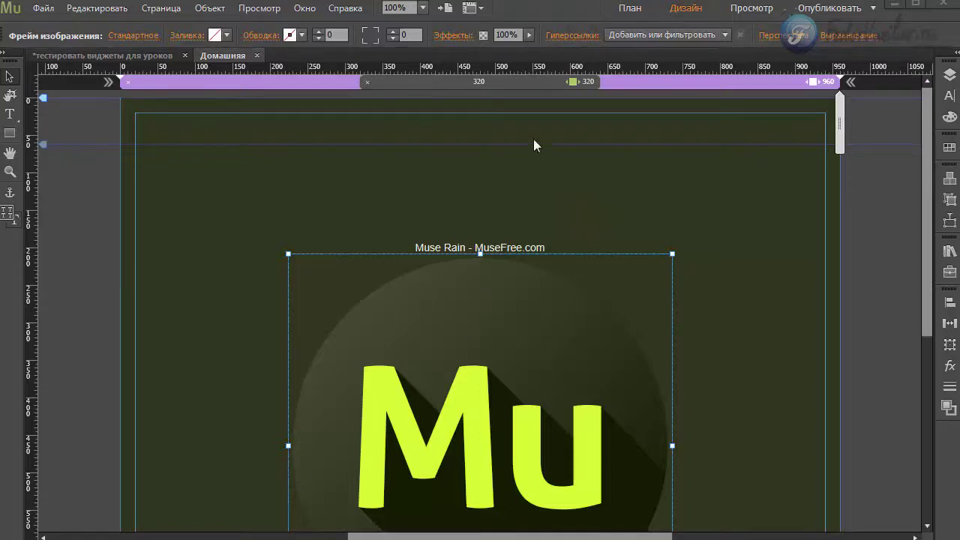
# Step: Pin the Mu logo image to the centre of the page
pyautogui.click(486, 322)
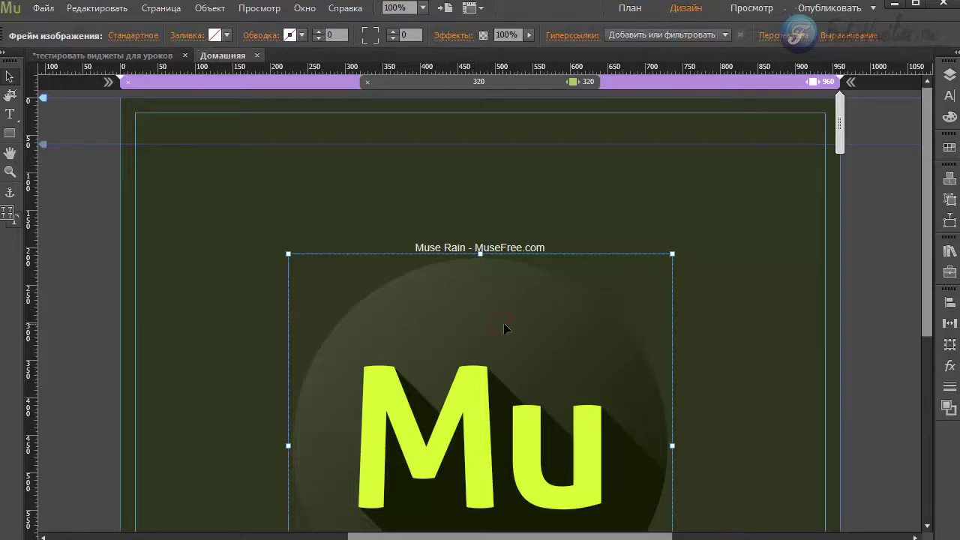
pyautogui.moveTo(504, 323); pyautogui.dragTo(504, 324)
pyautogui.click(503, 324)
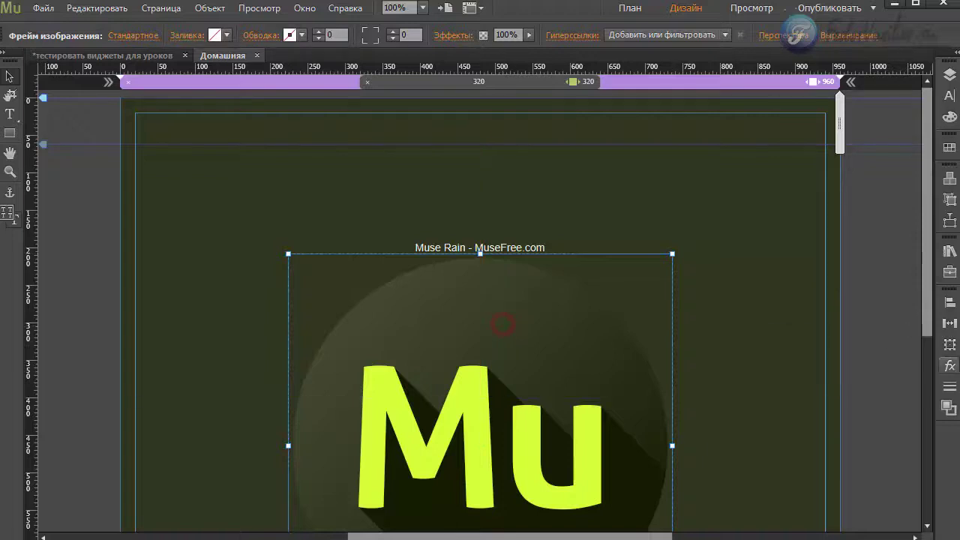
pyautogui.click(949, 344)
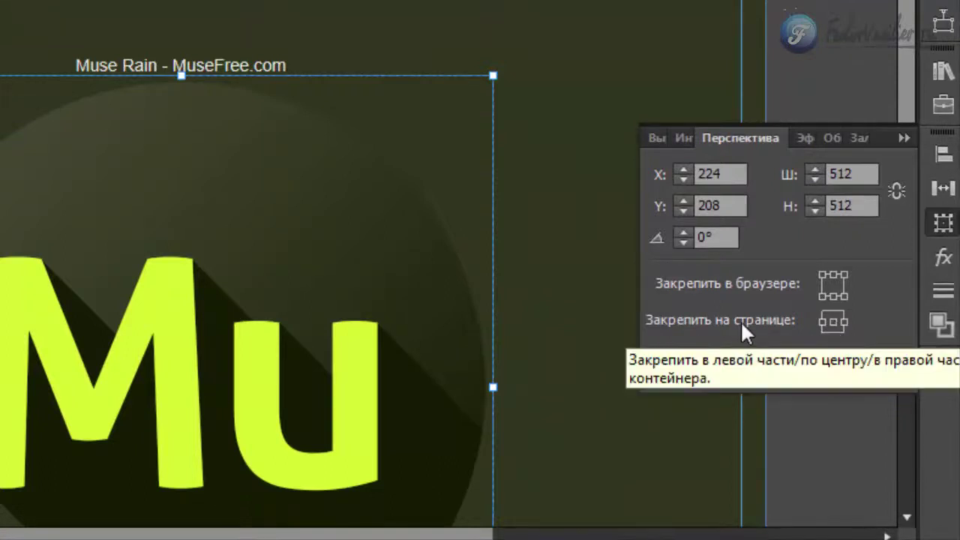
pyautogui.click(832, 322)
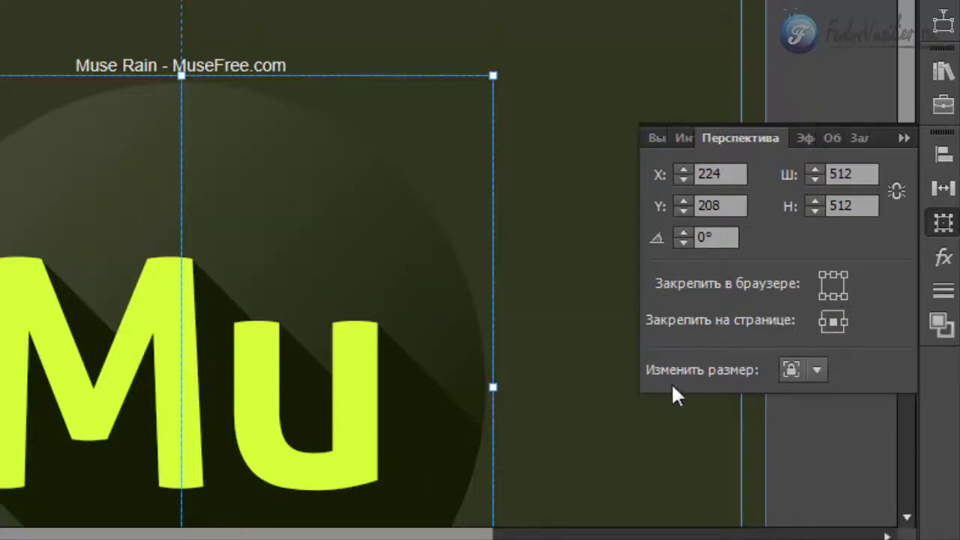
# Step: Set the Mu logo image's resize option to None (Нет)
pyautogui.click(817, 370)
pyautogui.click(807, 404)
pyautogui.click(817, 370)
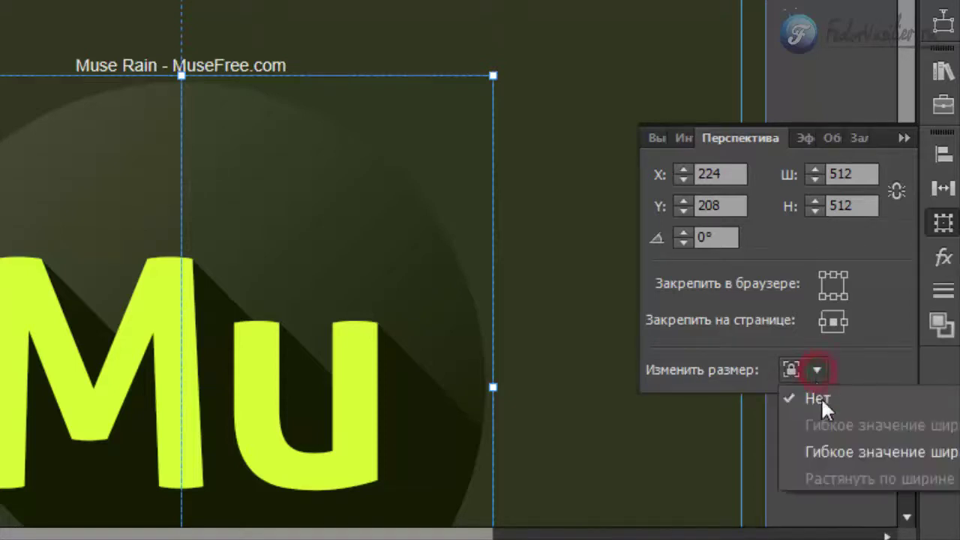
pyautogui.click(817, 369)
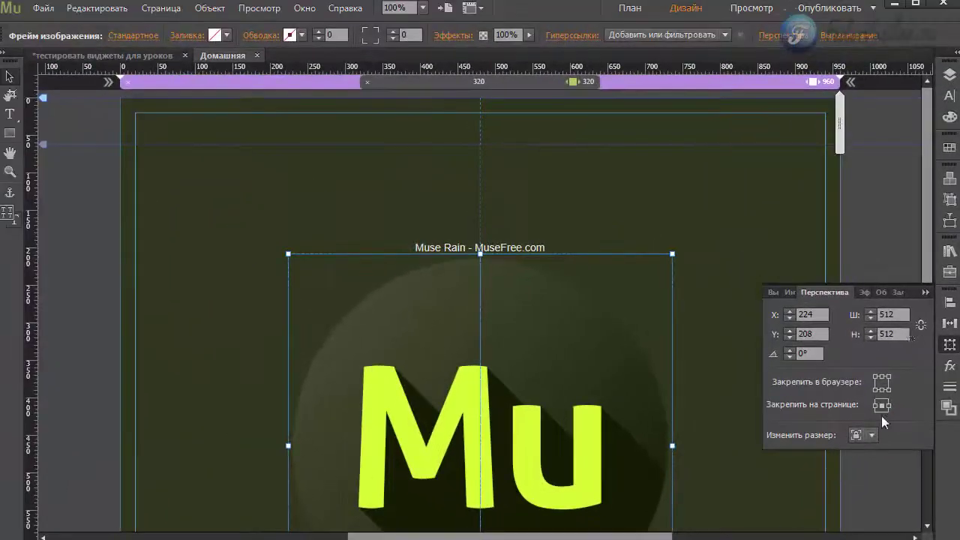
# Step: Narrow the page to 512 px and add a breakpoint at that width
pyautogui.moveTo(841, 122); pyautogui.dragTo(673, 137)
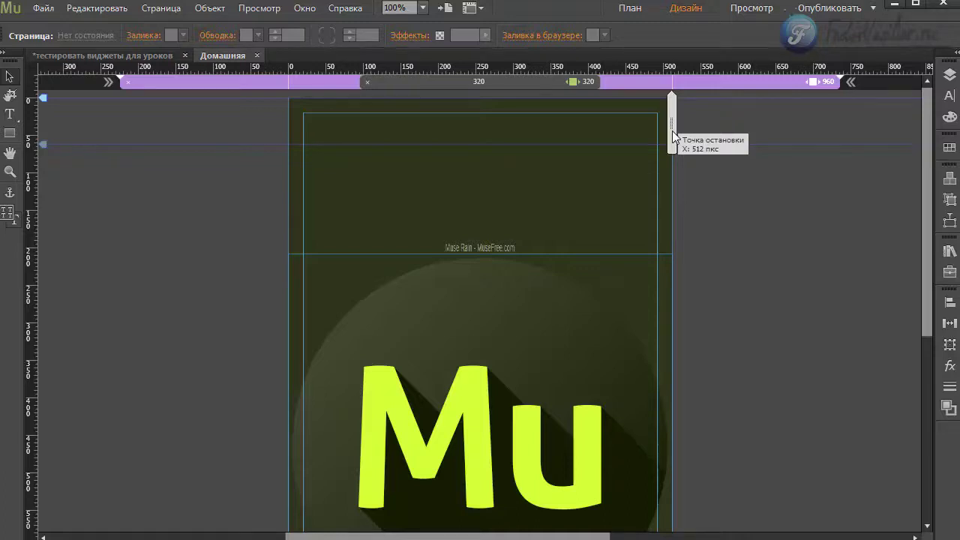
pyautogui.moveTo(673, 136); pyautogui.dragTo(673, 135)
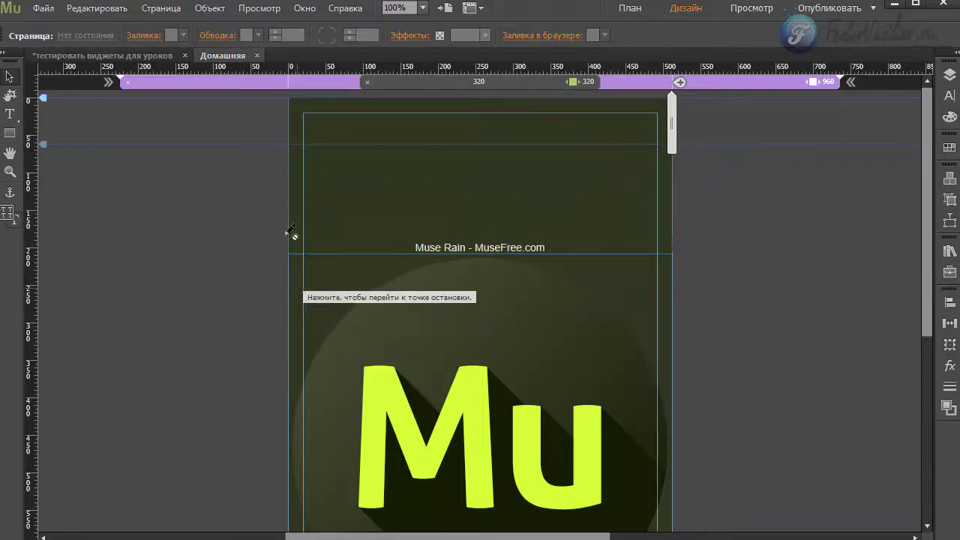
pyautogui.click(681, 84)
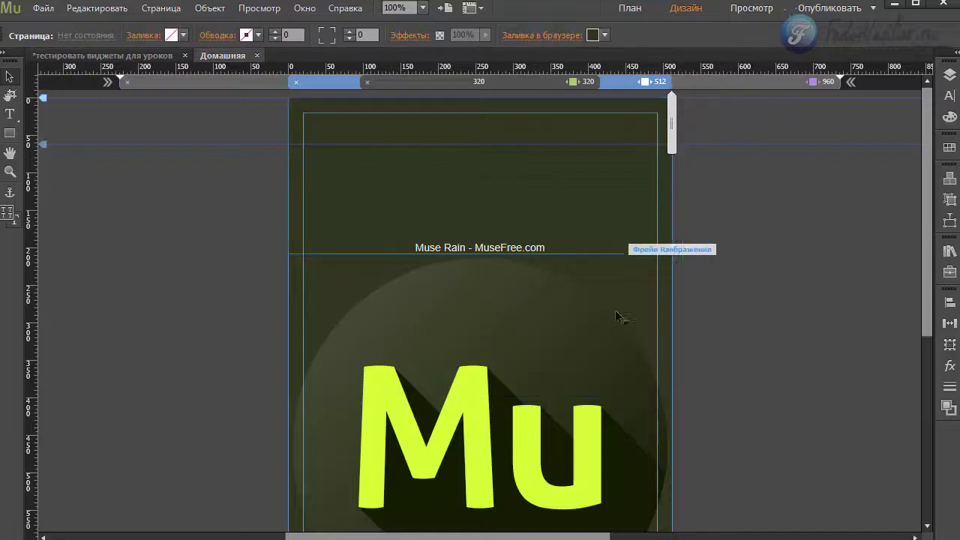
# Step: Set the Mu logo image's resize option at the 512 px breakpoint to responsive width and height (second Гибкое значение option)
pyautogui.click(553, 209)
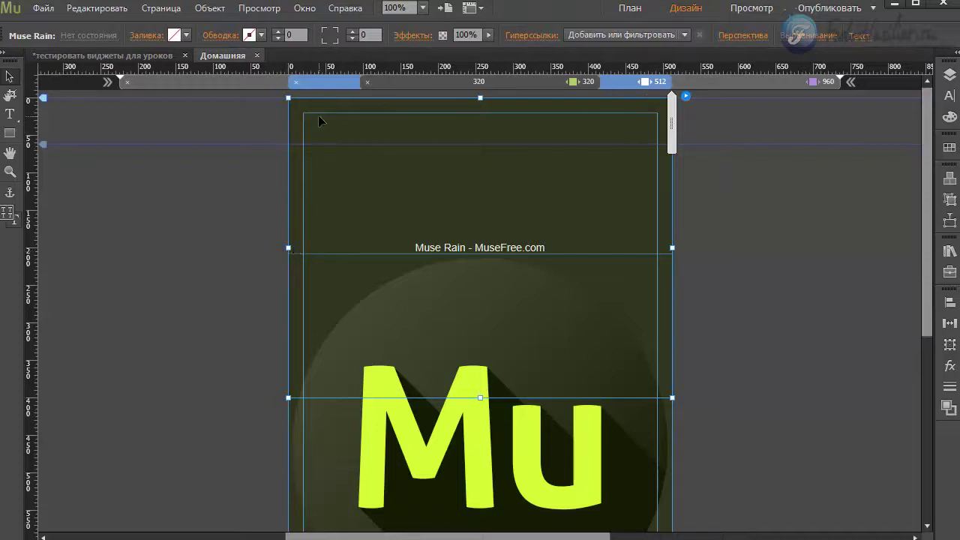
pyautogui.click(457, 443)
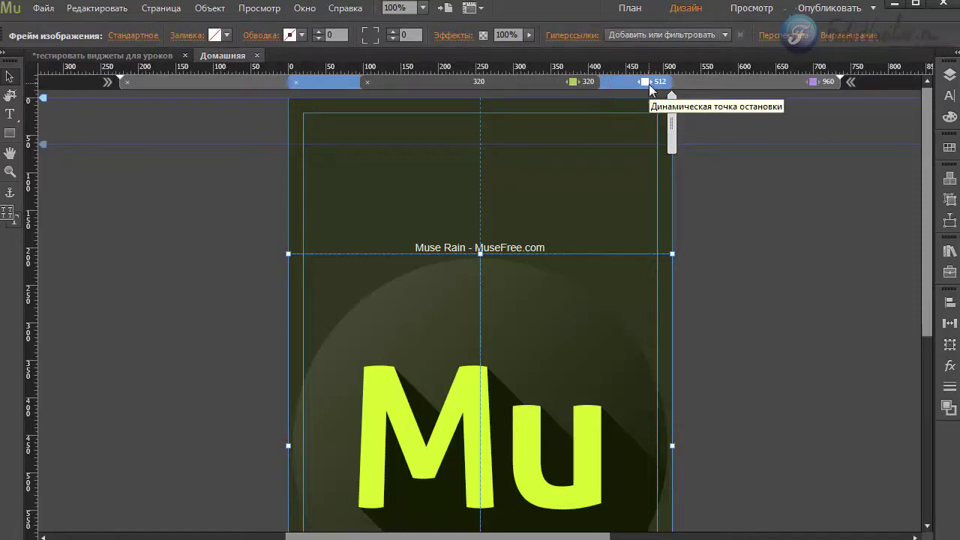
pyautogui.click(541, 313)
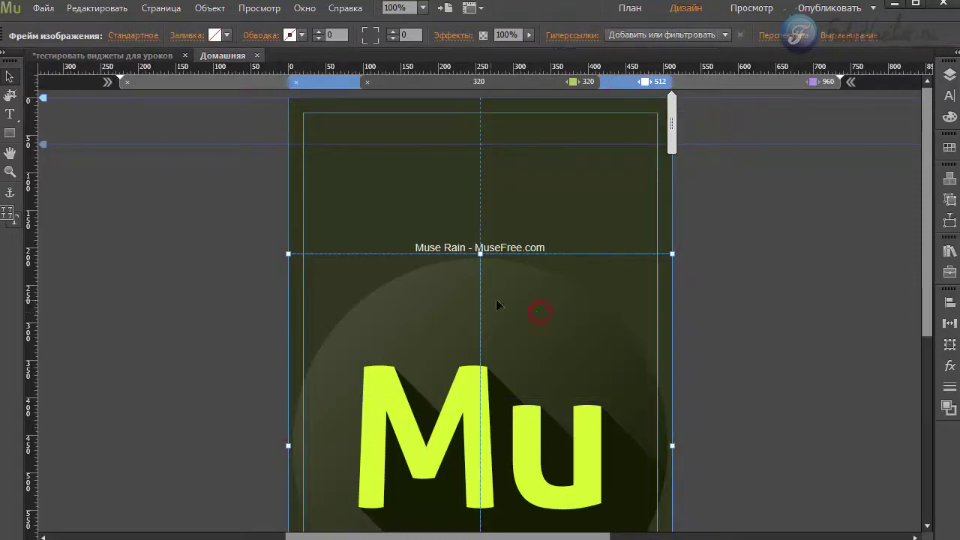
pyautogui.click(945, 348)
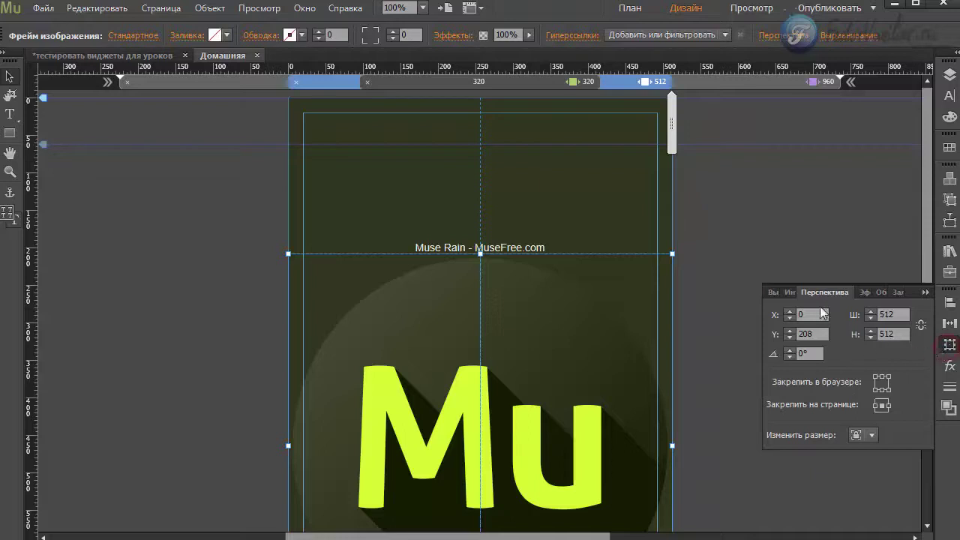
pyautogui.click(865, 435)
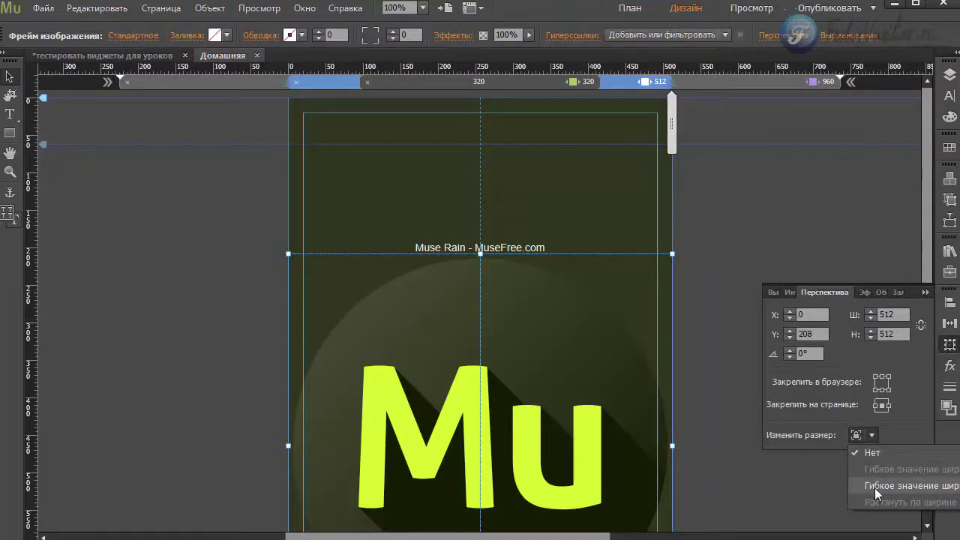
pyautogui.click(875, 488)
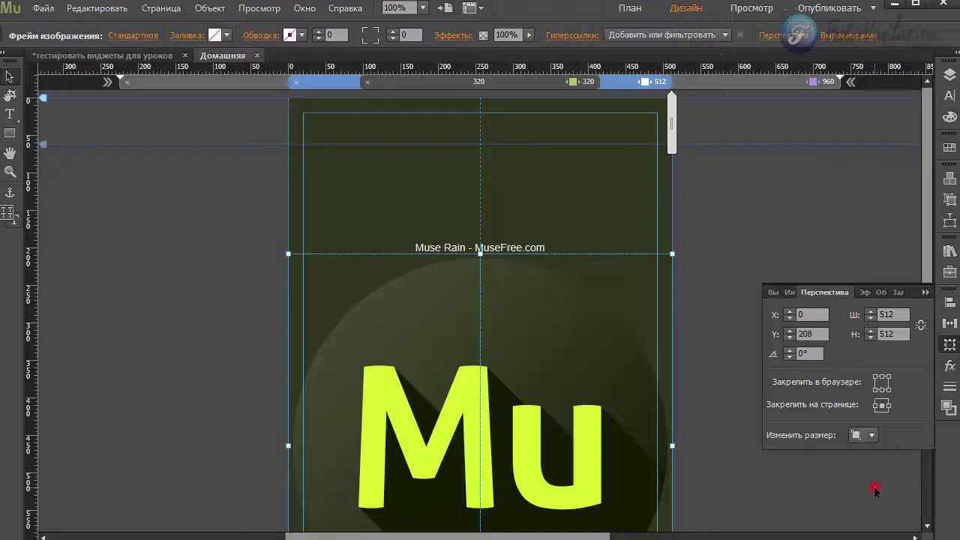
# Step: Check the Muse Rain widget's position, size and resize settings at the 512 px breakpoint
pyautogui.click(510, 345)
pyautogui.click(535, 196)
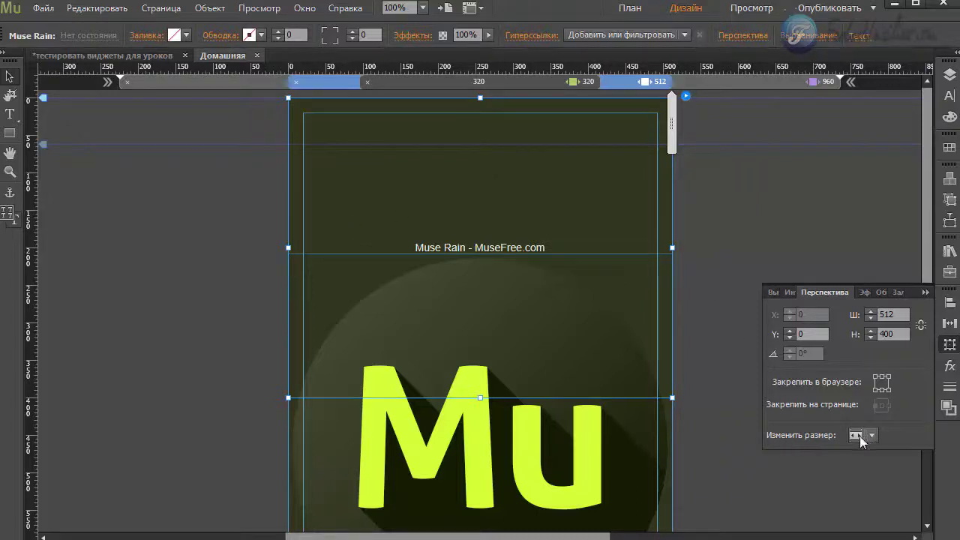
pyautogui.click(926, 292)
# Step: Compare how the rain widget and Mu logo are laid out at the 960, 512 and 320 px breakpoints
pyautogui.click(756, 80)
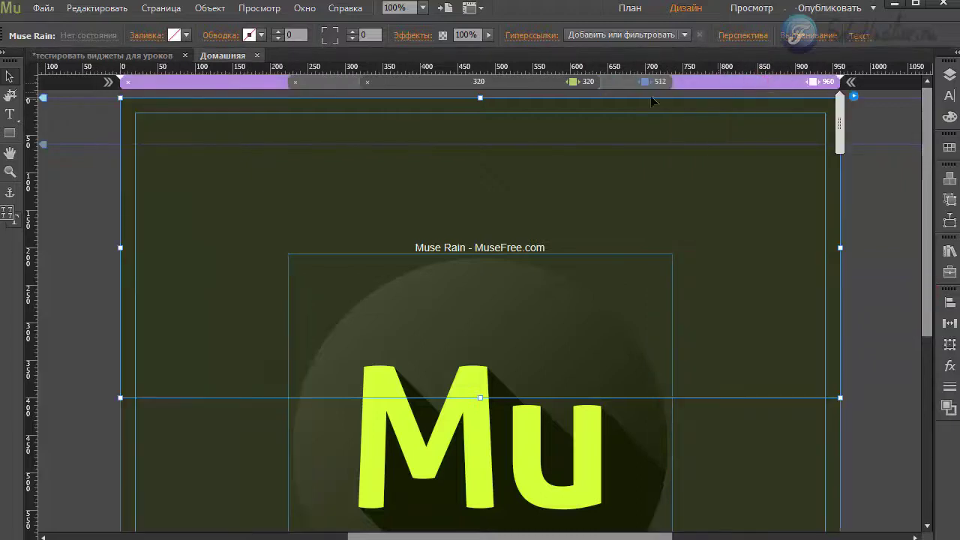
pyautogui.click(630, 84)
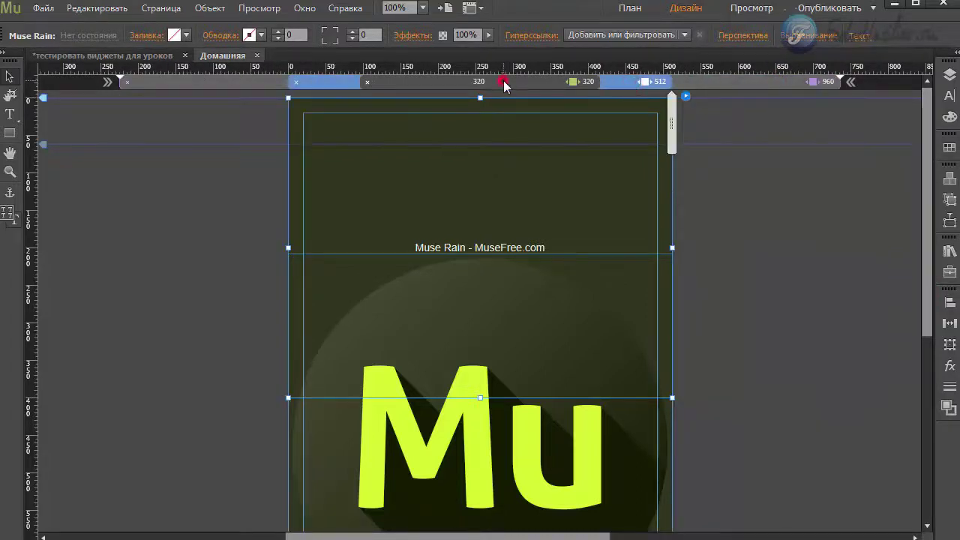
pyautogui.click(503, 80)
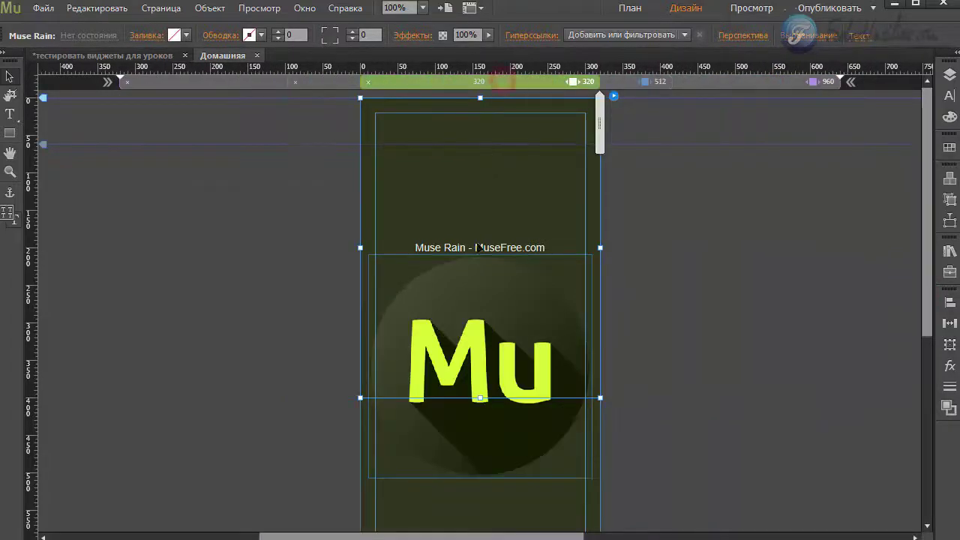
pyautogui.click(617, 89)
pyautogui.click(500, 83)
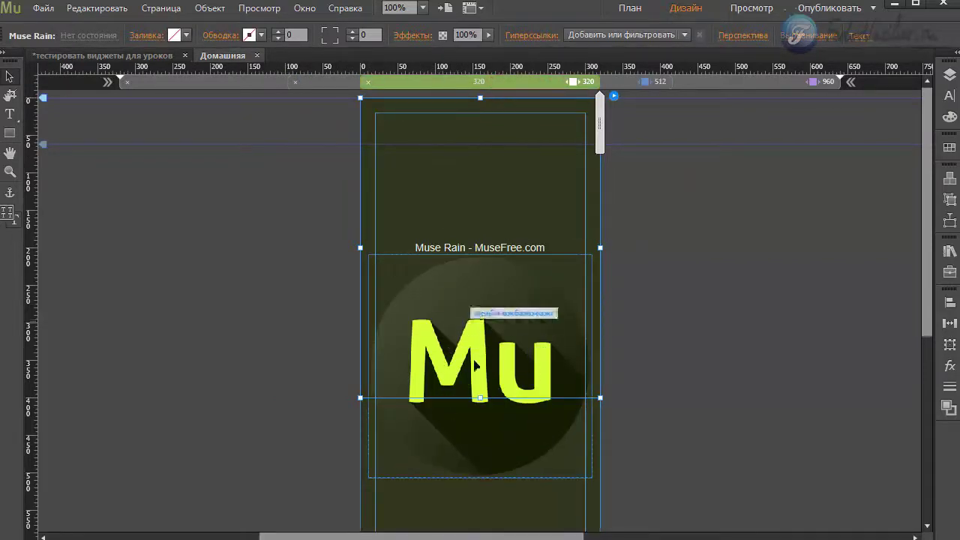
pyautogui.click(620, 85)
pyautogui.click(511, 83)
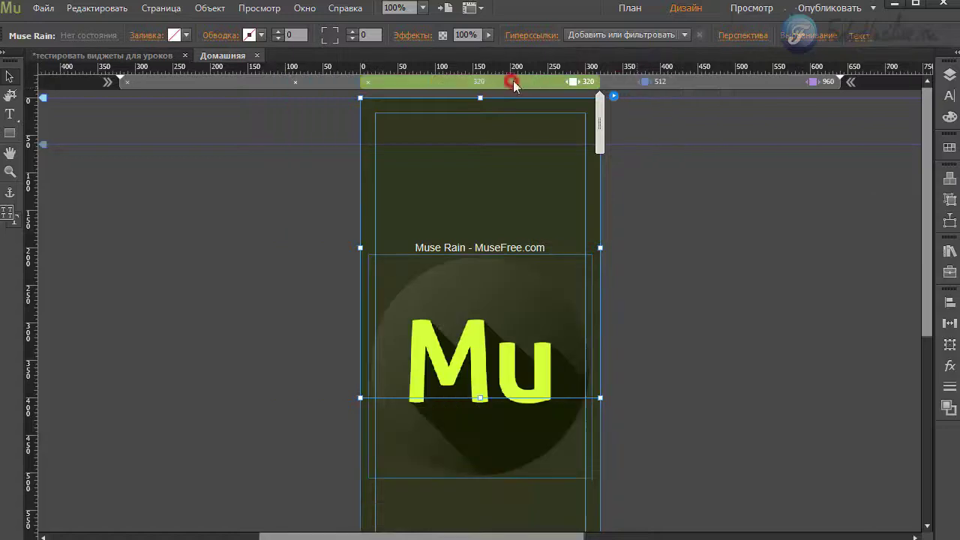
pyautogui.click(698, 87)
pyautogui.click(620, 84)
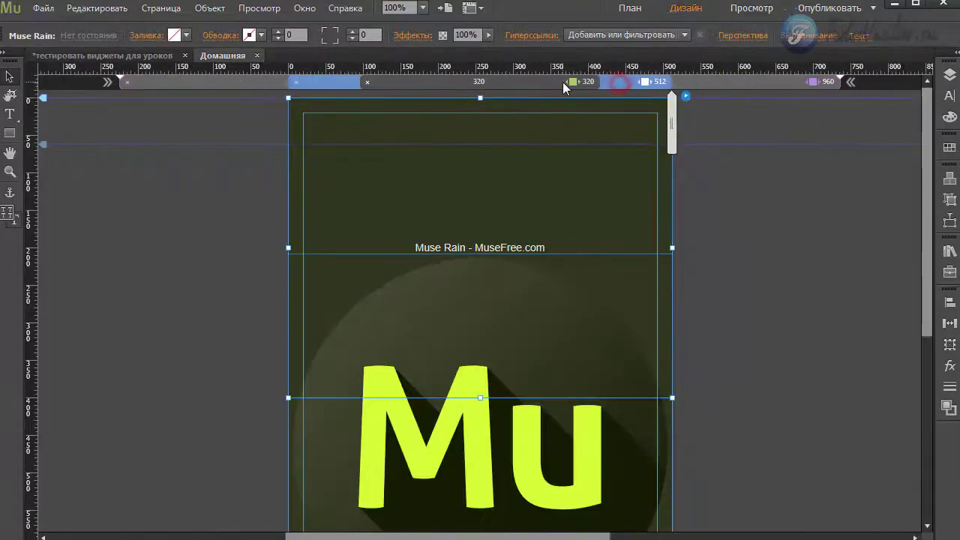
pyautogui.click(562, 82)
pyautogui.click(709, 81)
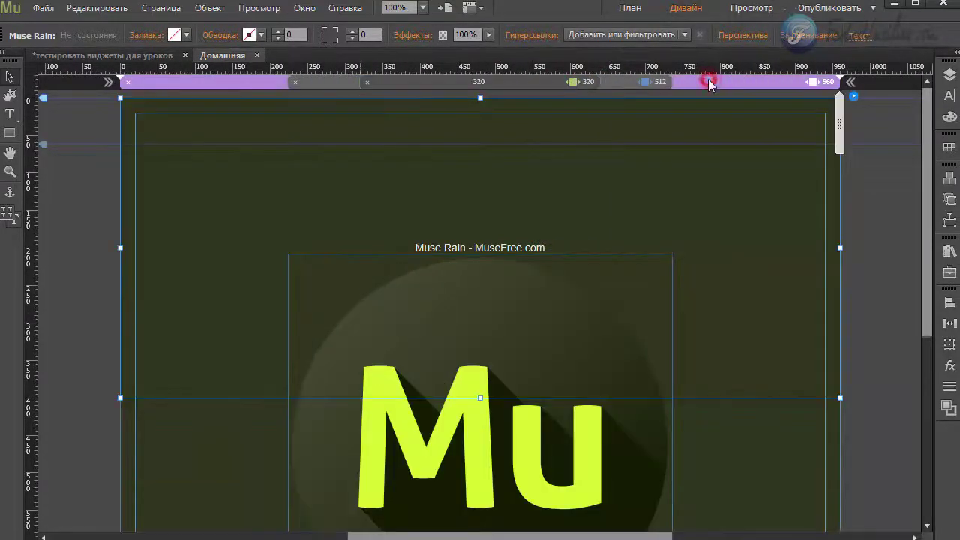
# Step: Preview the whole site in the web browser to examine the rain effect behind the Mu logo
pyautogui.click(42, 7)
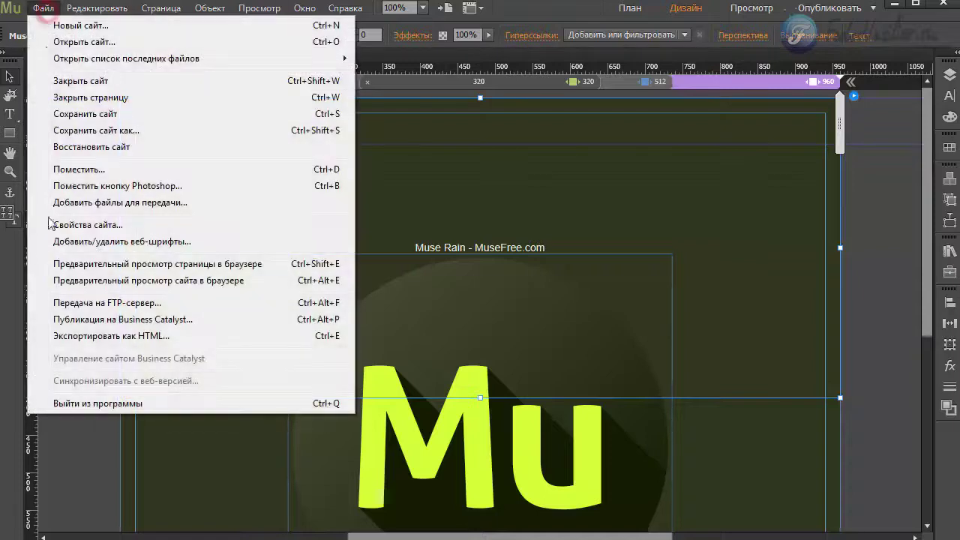
pyautogui.click(100, 285)
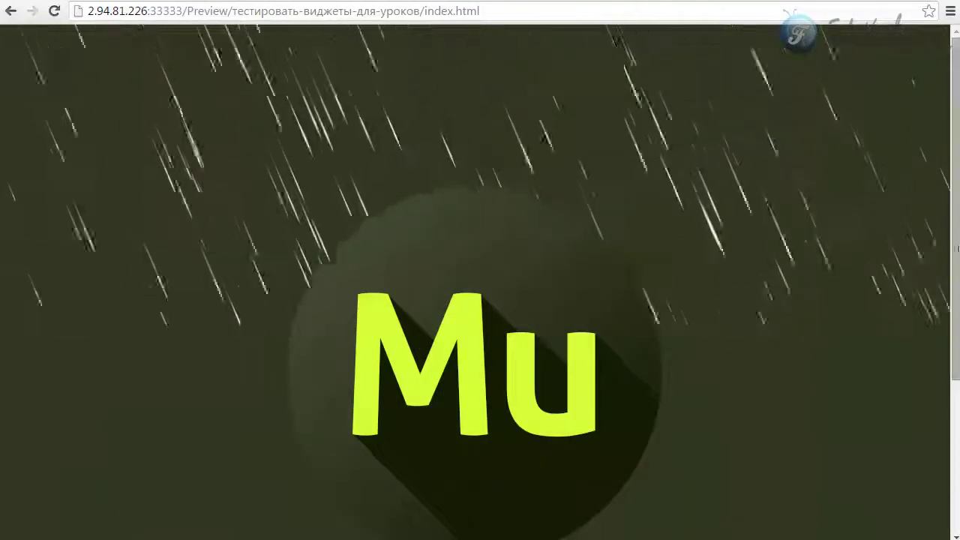